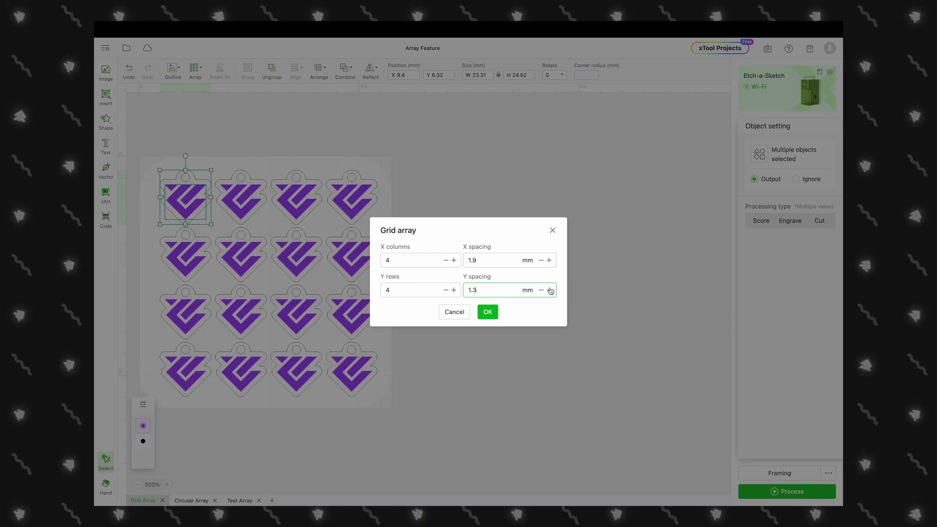
- Apply the 4×4 grid of logo keychains and nudge the Home Sweet Home text up and left
{"action": "left_click", "coordinate": [487, 311]}
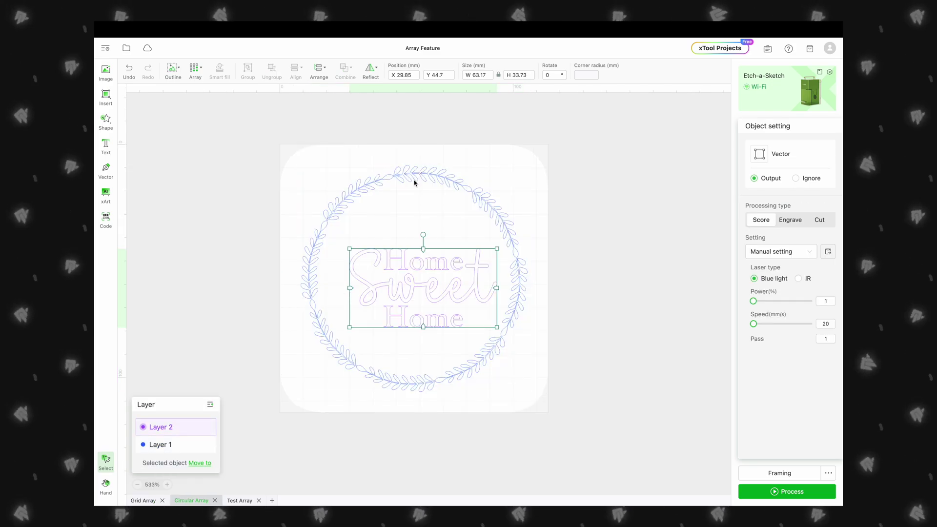
{"action": "left_click_drag", "start_coordinate": [454, 265], "coordinate": [445, 259]}
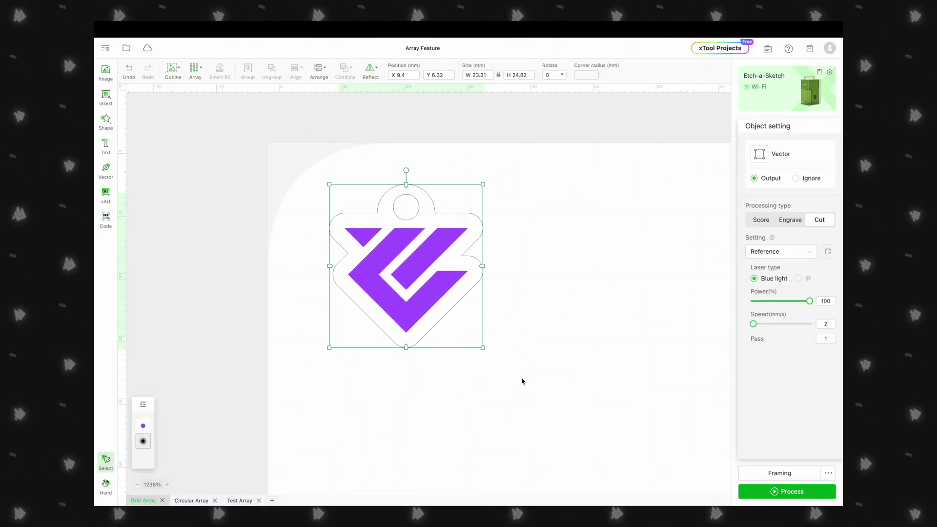
- Check the layers: the keychain outline cuts, and the purple logo engraves with IR at 90% power, 200 mm/s, 200 lines/cm
{"action": "left_click", "coordinate": [542, 362]}
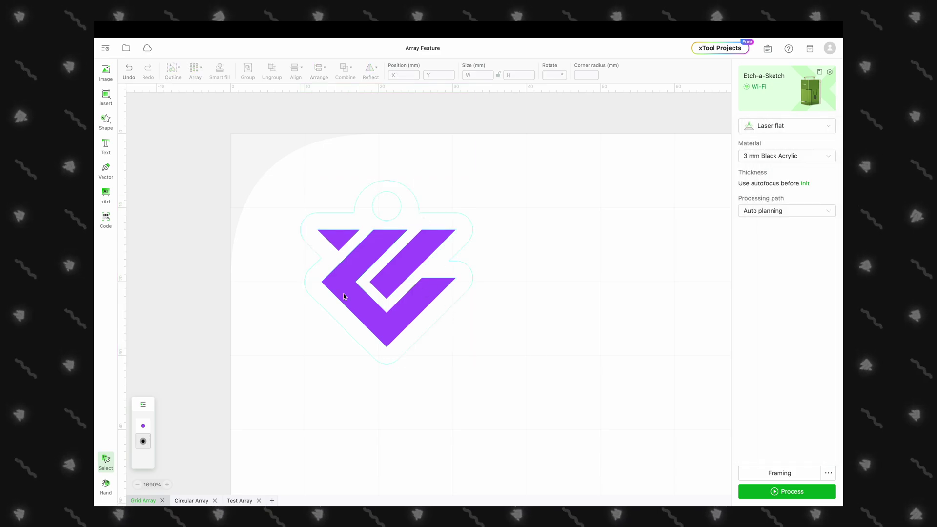
{"action": "left_click", "coordinate": [470, 241]}
{"action": "left_click", "coordinate": [484, 257]}
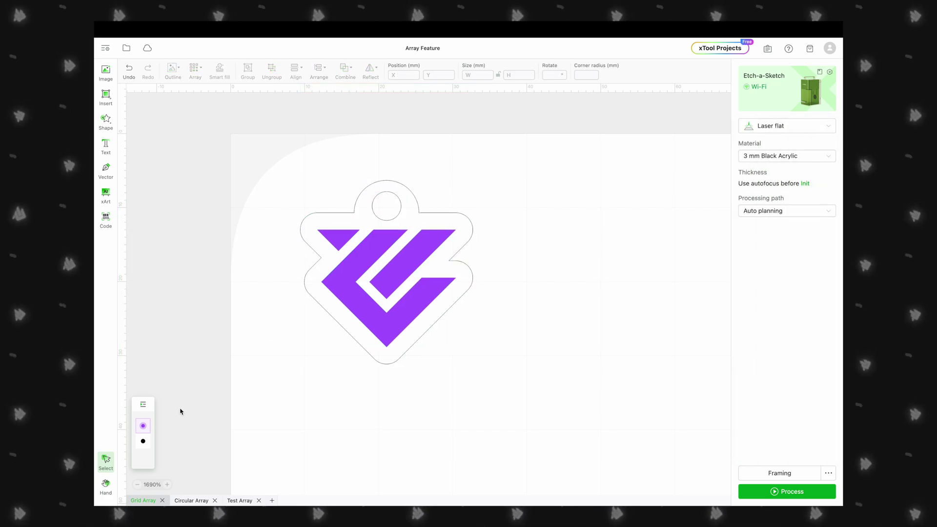
{"action": "left_click", "coordinate": [144, 443]}
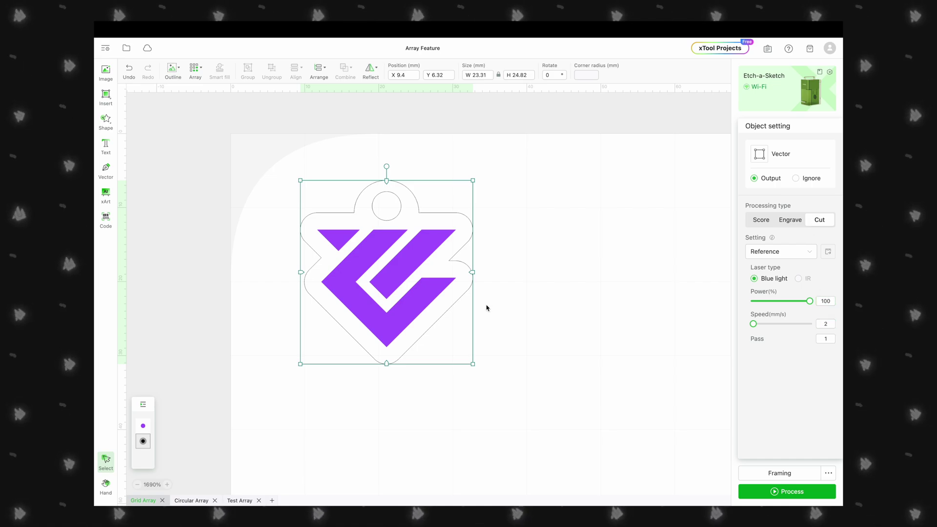
{"action": "left_click", "coordinate": [142, 425]}
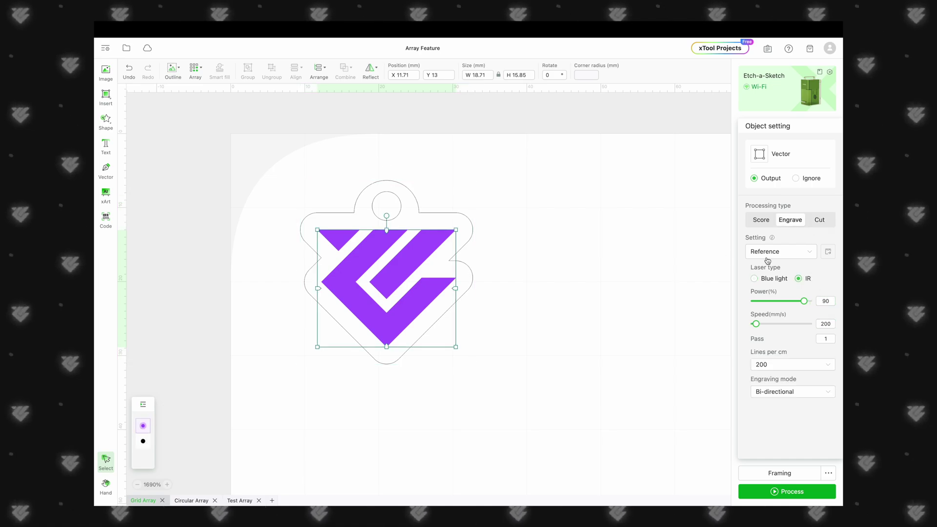
{"action": "left_click", "coordinate": [818, 303]}
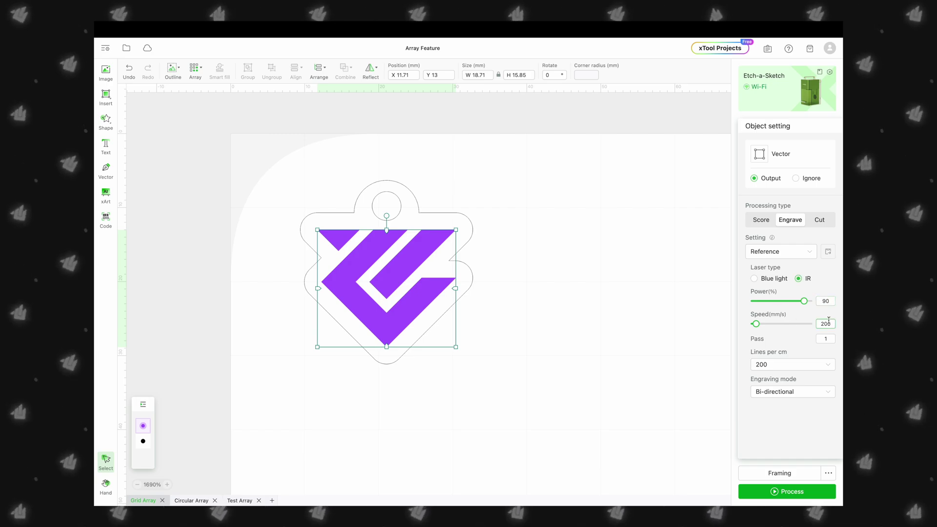
{"action": "left_click", "coordinate": [763, 366]}
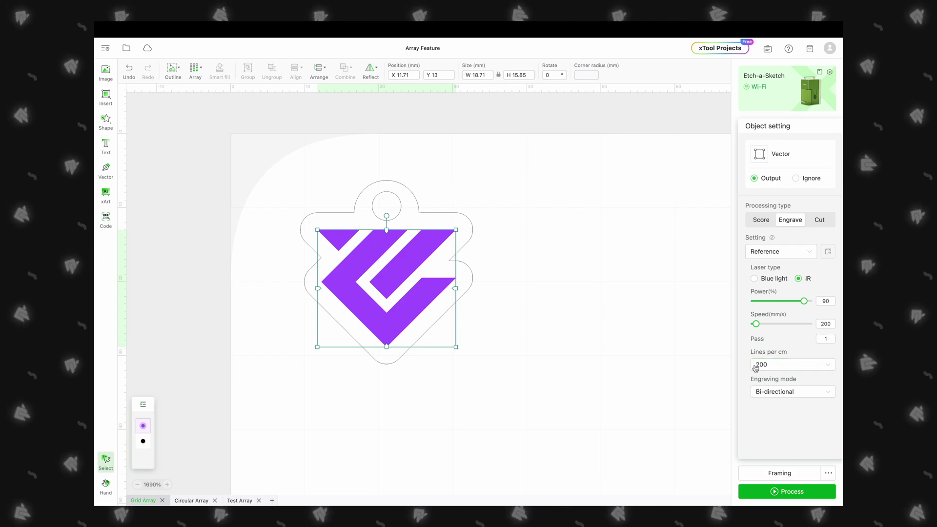
{"action": "scroll", "coordinate": [605, 326], "scroll_direction": "down", "scroll_amount": 3}
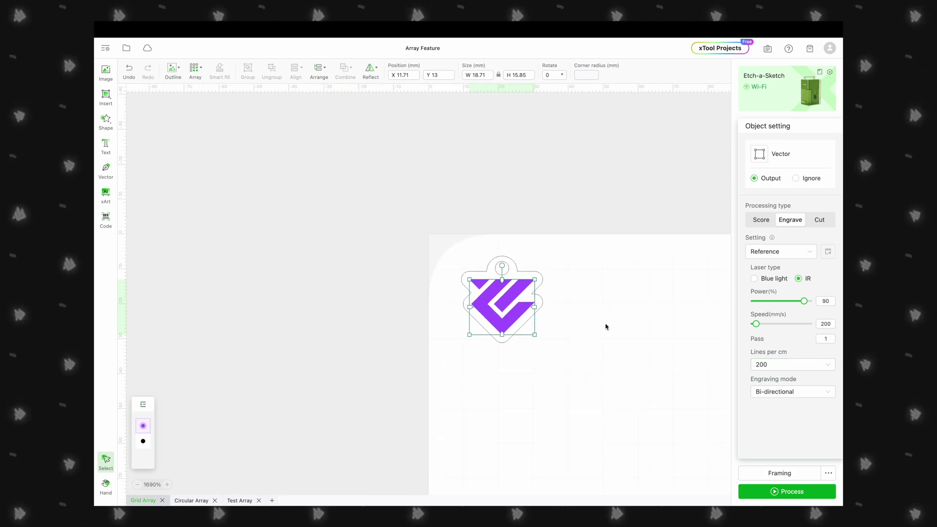
{"action": "scroll", "coordinate": [605, 326], "scroll_direction": "right", "scroll_amount": 5}
{"action": "scroll", "coordinate": [606, 326], "scroll_direction": "down", "scroll_amount": 4}
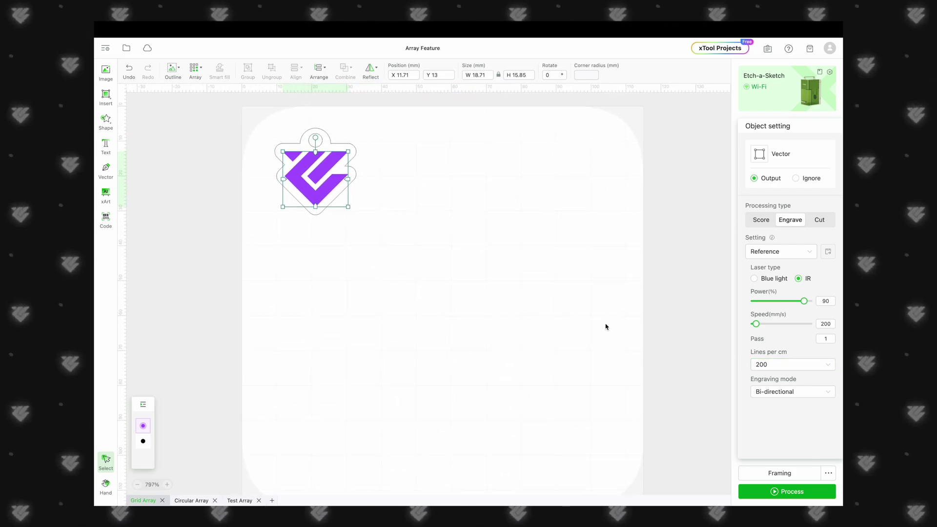
{"action": "left_click", "coordinate": [513, 315]}
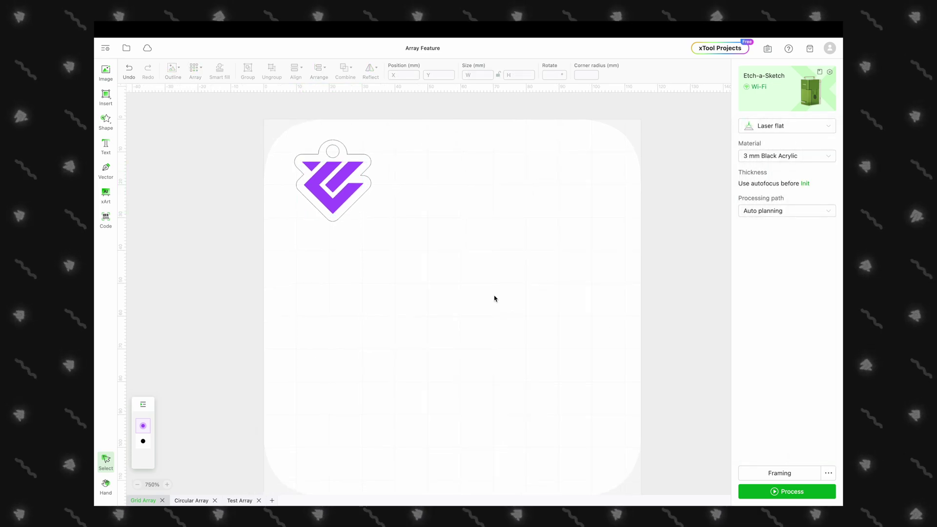
{"action": "left_click_drag", "start_coordinate": [449, 276], "coordinate": [273, 132]}
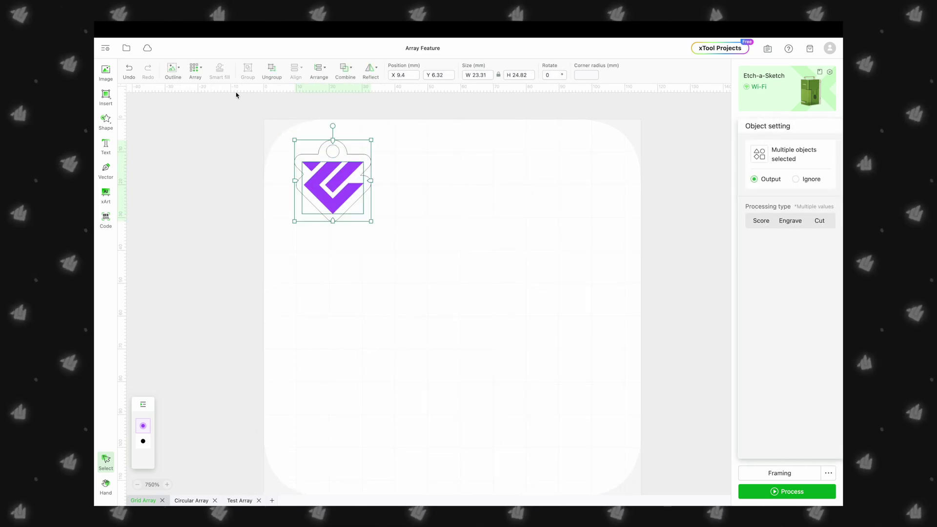
{"action": "left_click", "coordinate": [194, 71]}
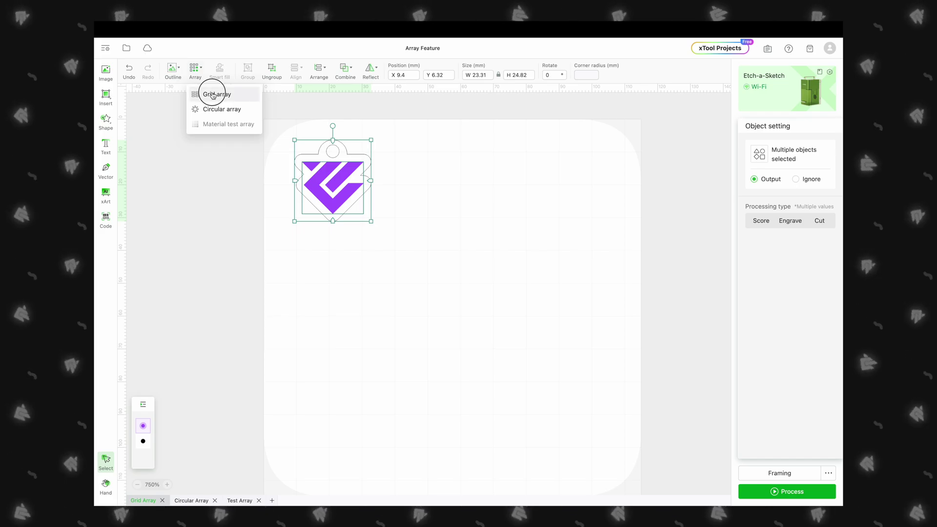
{"action": "left_click", "coordinate": [213, 96]}
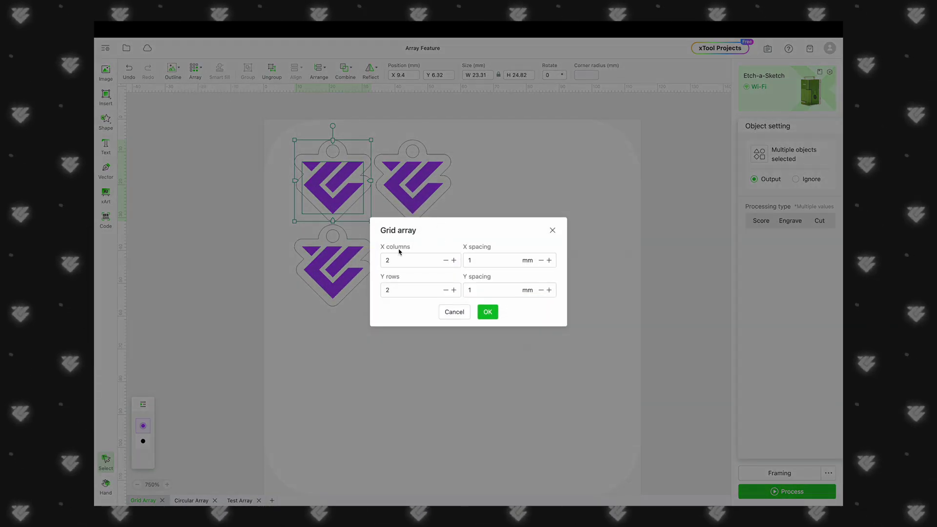
{"action": "left_click", "coordinate": [464, 311]}
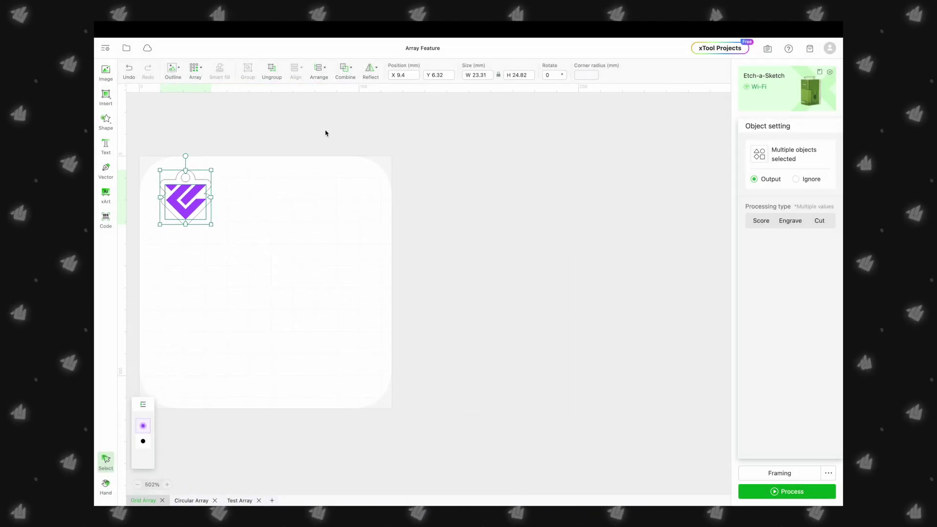
- Start a grid array of the keychain with 4 columns and 4 rows
{"action": "left_click", "coordinate": [195, 71]}
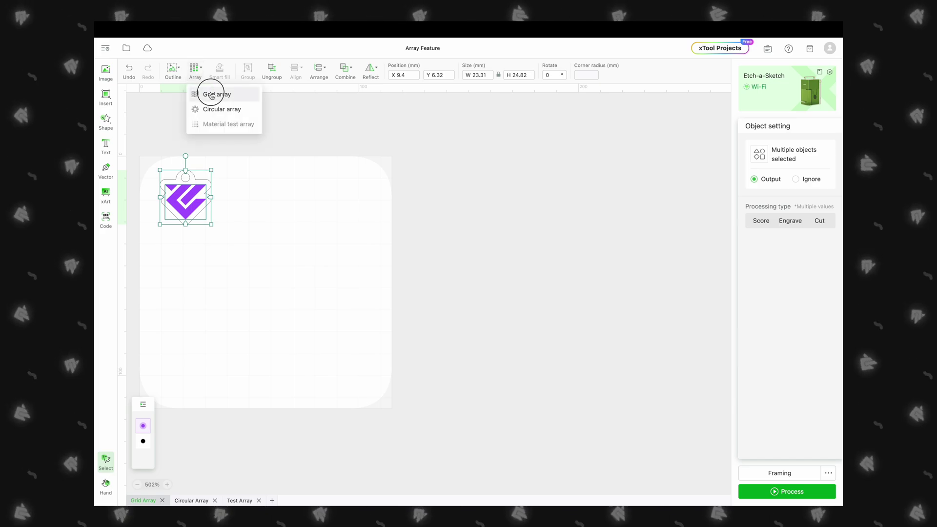
{"action": "left_click", "coordinate": [210, 93]}
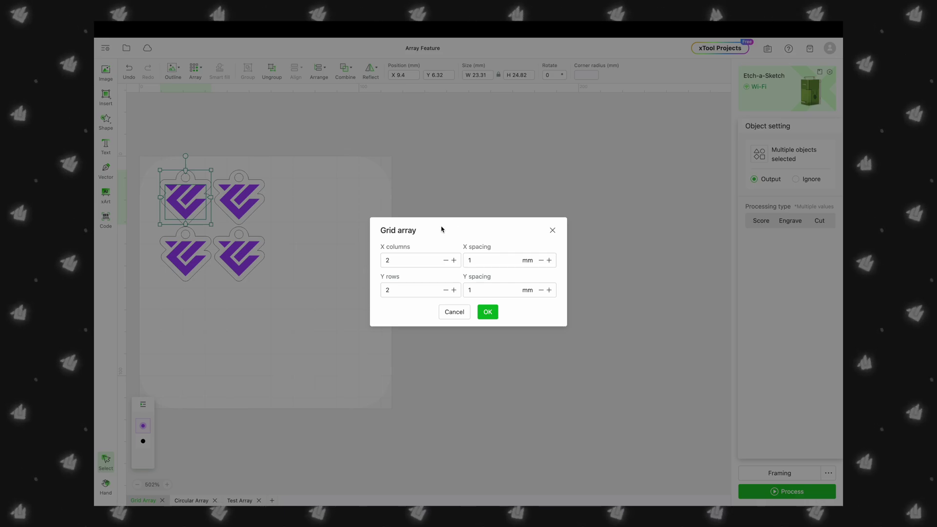
{"action": "left_click", "coordinate": [454, 260]}
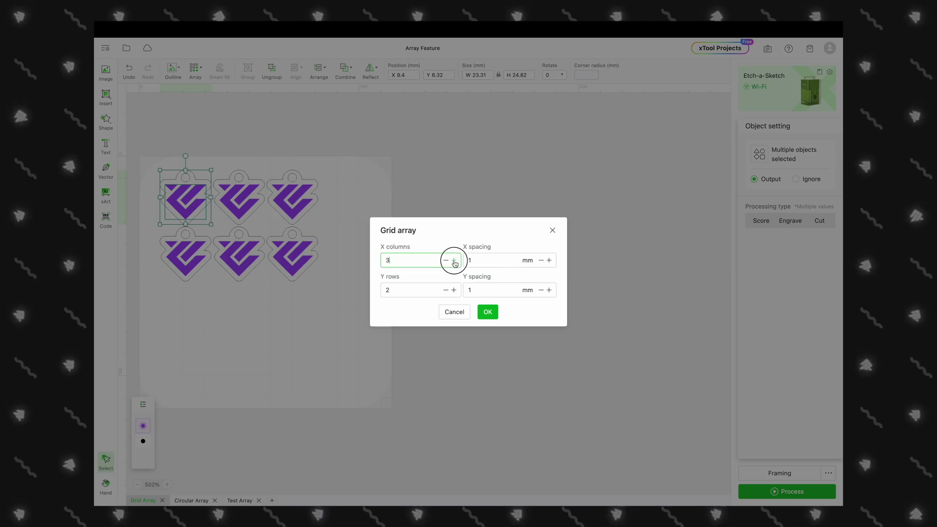
{"action": "left_click", "coordinate": [454, 291]}
{"action": "left_click", "coordinate": [454, 290]}
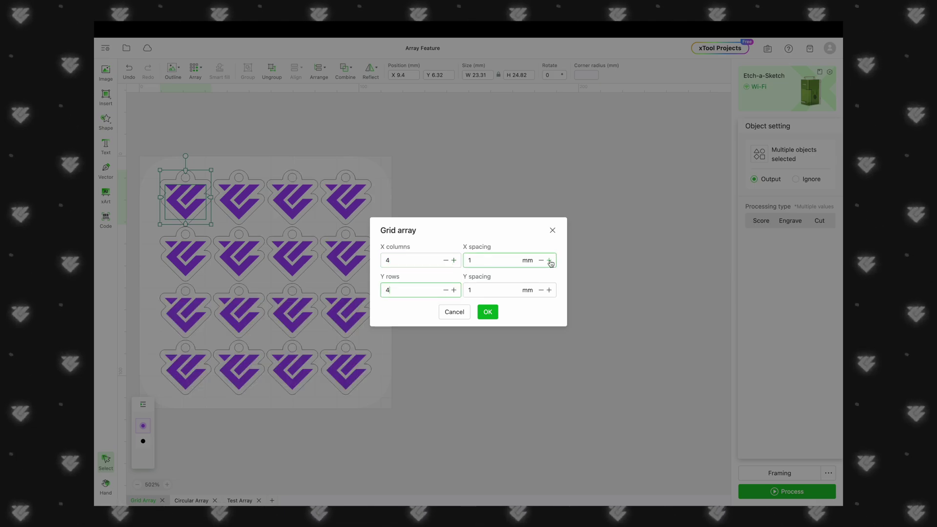
- Widen the spacing to 1.9 mm in X and 2 mm in Y, then apply the grid
{"action": "left_click", "coordinate": [550, 260]}
{"action": "left_click", "coordinate": [549, 261]}
{"action": "left_click", "coordinate": [549, 260]}
{"action": "left_click", "coordinate": [549, 260]}
{"action": "left_click", "coordinate": [550, 261]}
{"action": "left_click", "coordinate": [550, 260]}
{"action": "left_click", "coordinate": [549, 261]}
{"action": "left_click", "coordinate": [549, 260]}
{"action": "left_click", "coordinate": [549, 261]}
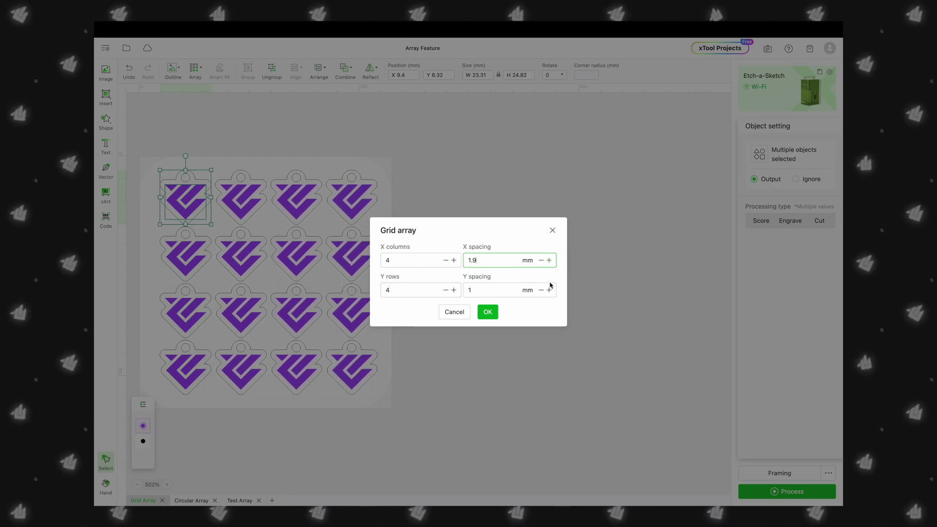
{"action": "left_click", "coordinate": [549, 291]}
{"action": "left_click", "coordinate": [550, 290]}
{"action": "left_click", "coordinate": [549, 290]}
{"action": "left_click", "coordinate": [549, 290]}
{"action": "left_click", "coordinate": [549, 290]}
{"action": "left_click", "coordinate": [550, 290]}
{"action": "left_click", "coordinate": [549, 290]}
{"action": "left_click", "coordinate": [549, 291]}
{"action": "left_click", "coordinate": [550, 291]}
{"action": "left_click", "coordinate": [549, 291]}
{"action": "left_click", "coordinate": [487, 312]}
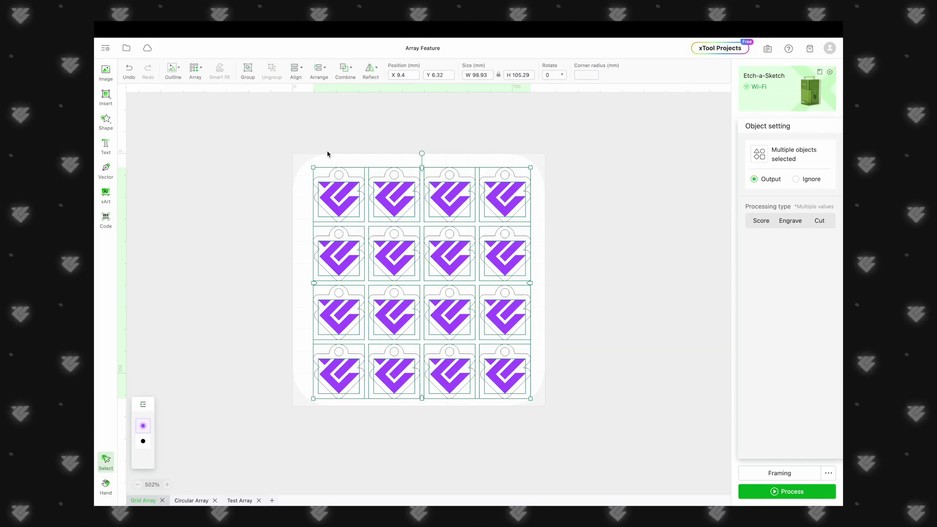
- Nudge the 4×4 keychain grid slightly up-left and deselect it
{"action": "left_click_drag", "start_coordinate": [397, 188], "coordinate": [393, 187]}
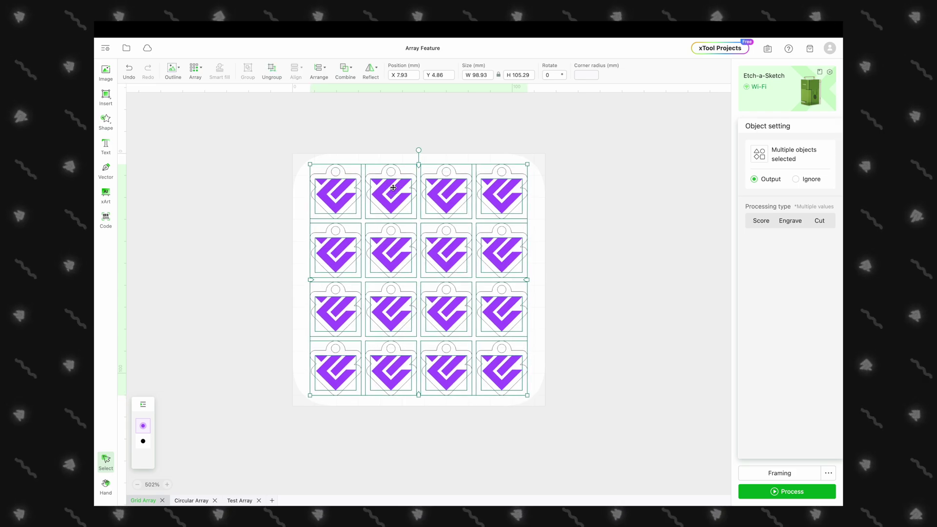
{"action": "left_click", "coordinate": [306, 238]}
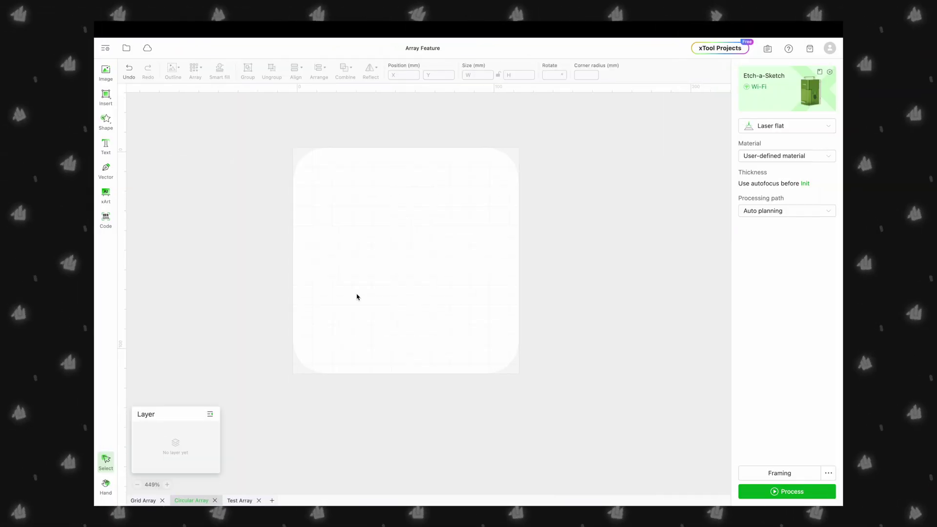
- Insert the leafy vine from the Plant shapes, shrunk to 11.39 × 38.23 mm at the board's lower centre
{"action": "scroll", "coordinate": [356, 296], "scroll_direction": "up", "scroll_amount": 2}
{"action": "scroll", "coordinate": [357, 296], "scroll_direction": "up", "scroll_amount": 1}
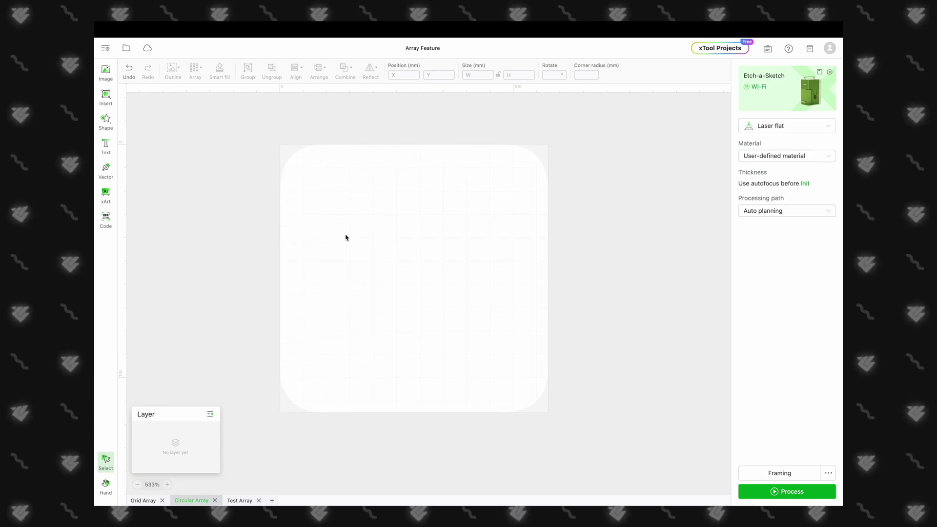
{"action": "left_click", "coordinate": [112, 120]}
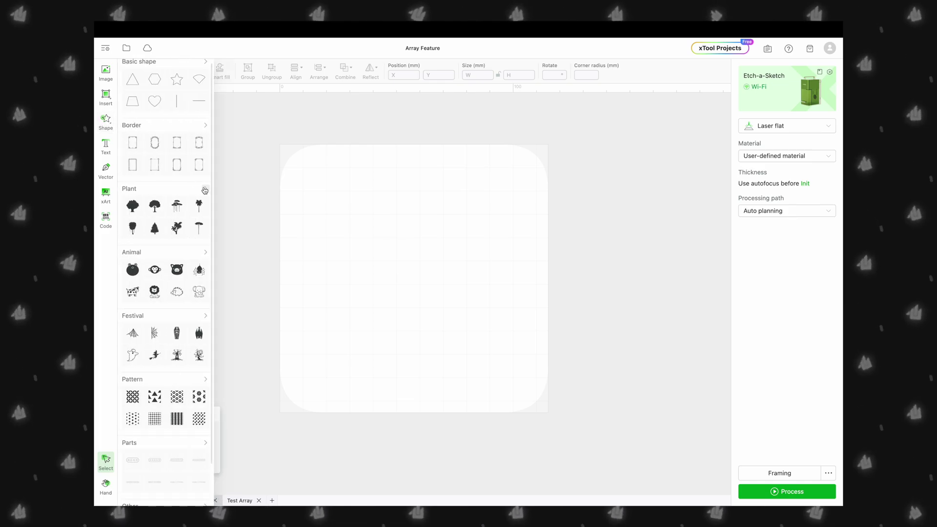
{"action": "left_click", "coordinate": [205, 189]}
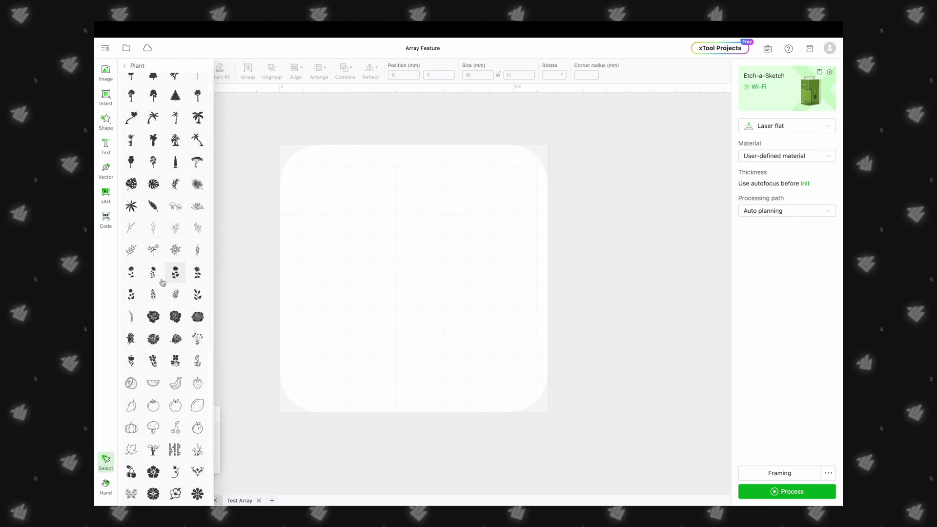
{"action": "left_click", "coordinate": [133, 317]}
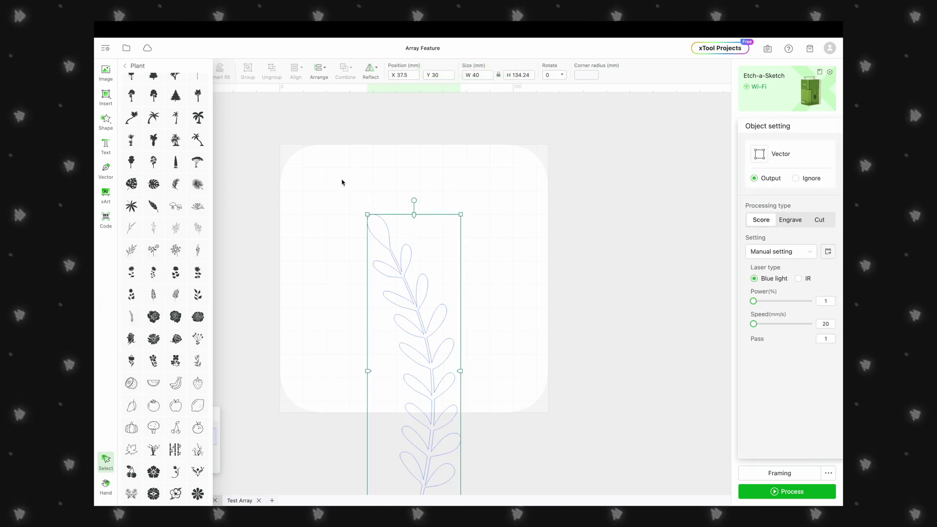
{"action": "left_click_drag", "start_coordinate": [415, 216], "coordinate": [333, 250]}
- Mirror the sprig horizontally and start a circular array with the ring centre's x set to 65
{"action": "left_click", "coordinate": [370, 71]}
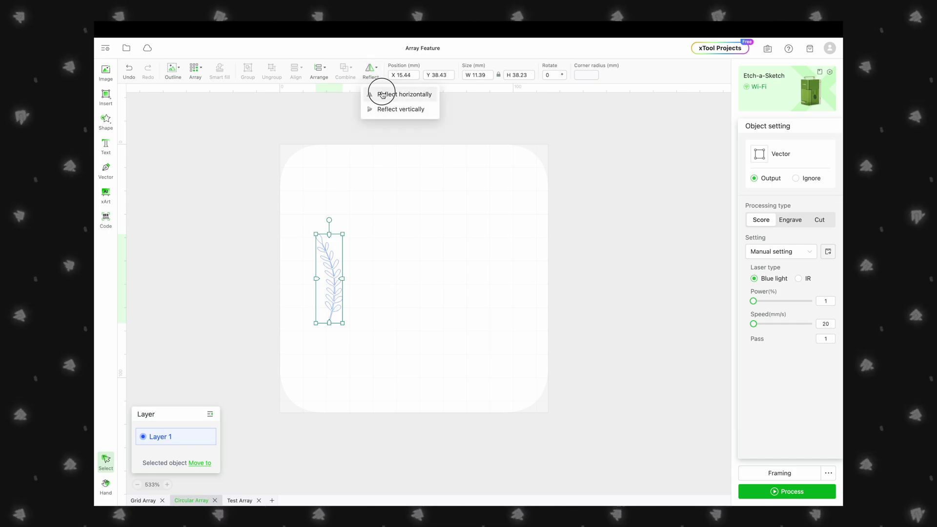
{"action": "left_click", "coordinate": [373, 92]}
{"action": "left_click", "coordinate": [195, 72]}
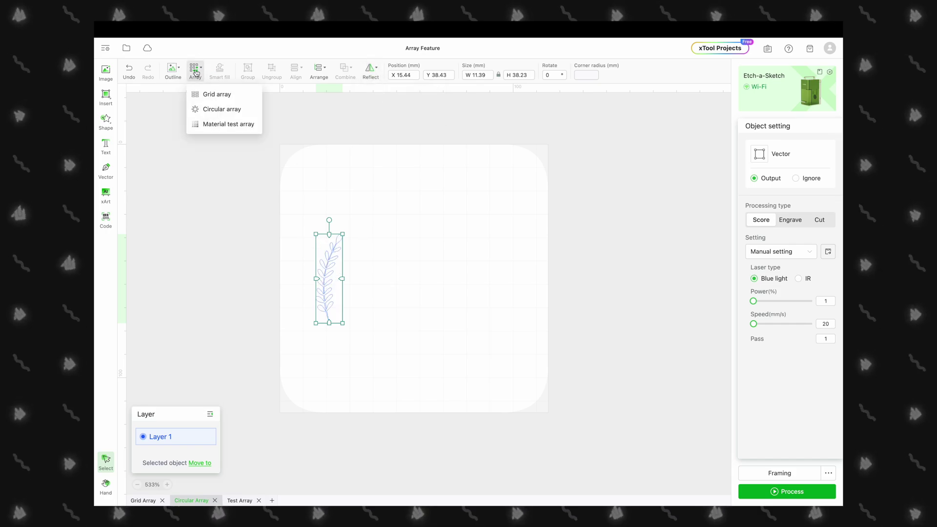
{"action": "left_click", "coordinate": [220, 107]}
{"action": "left_click", "coordinate": [412, 244]}
{"action": "left_click_drag", "start_coordinate": [417, 240], "coordinate": [381, 236]}
{"action": "type", "text": "50"}
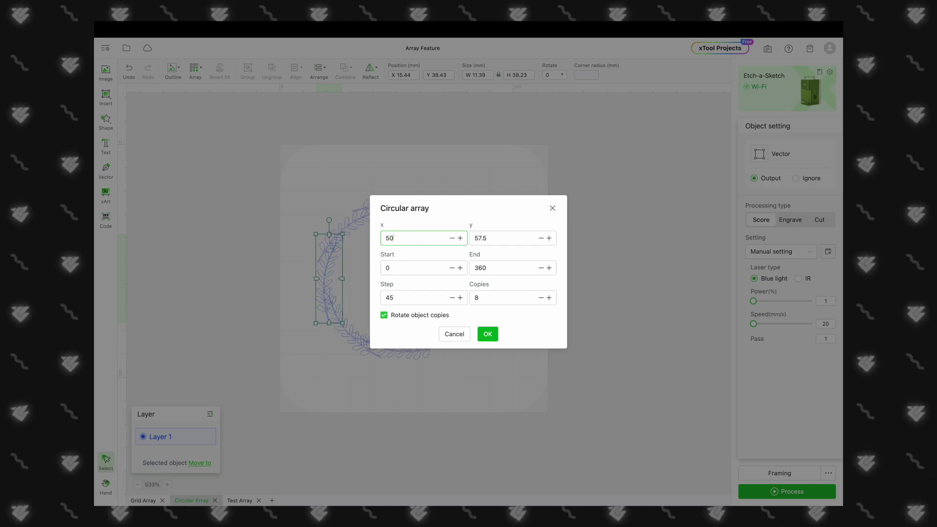
{"action": "key", "text": "BackSpace"}
{"action": "key", "text": "BackSpace"}
{"action": "type", "text": "80"}
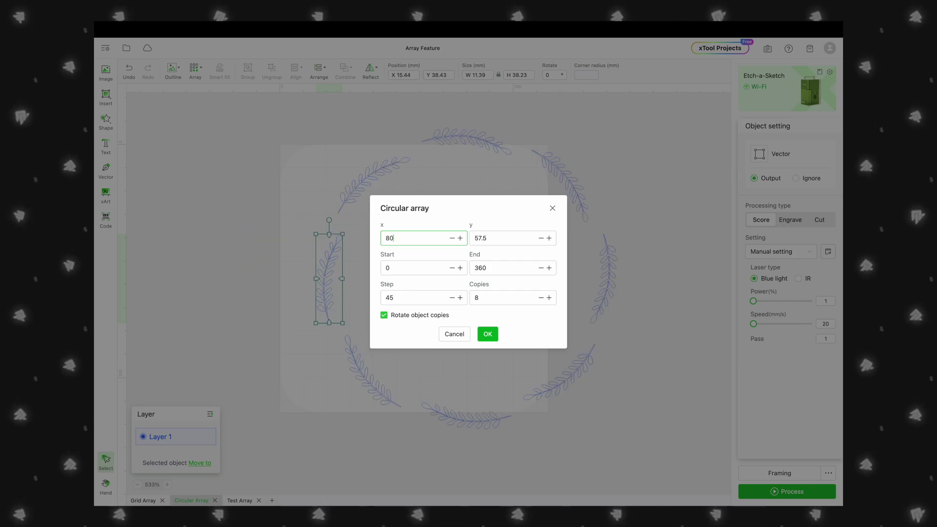
{"action": "key", "text": "BackSpace"}
{"action": "type", "text": "65"}
- Fine-tune the ring centre's y value and apply the 8-copy circular array
{"action": "left_click", "coordinate": [540, 238]}
{"action": "left_click", "coordinate": [541, 238]}
{"action": "left_click", "coordinate": [540, 238]}
{"action": "left_click", "coordinate": [541, 238]}
{"action": "left_click", "coordinate": [541, 238]}
{"action": "left_click", "coordinate": [541, 238]}
{"action": "left_click", "coordinate": [541, 238]}
{"action": "left_click", "coordinate": [548, 238]}
{"action": "left_click", "coordinate": [549, 238]}
{"action": "left_click", "coordinate": [549, 238]}
{"action": "left_click", "coordinate": [549, 238]}
{"action": "left_click", "coordinate": [549, 238]}
{"action": "left_click", "coordinate": [549, 238]}
{"action": "left_click", "coordinate": [549, 238]}
{"action": "left_click", "coordinate": [548, 238]}
{"action": "left_click", "coordinate": [549, 238]}
{"action": "left_click", "coordinate": [548, 238]}
{"action": "left_click", "coordinate": [549, 238]}
{"action": "left_click", "coordinate": [549, 238]}
{"action": "left_click", "coordinate": [549, 238]}
{"action": "left_click", "coordinate": [549, 238]}
{"action": "left_click", "coordinate": [549, 238]}
{"action": "left_click", "coordinate": [548, 238]}
{"action": "left_click", "coordinate": [549, 238]}
{"action": "left_click", "coordinate": [548, 238]}
{"action": "left_click", "coordinate": [549, 238]}
{"action": "left_click", "coordinate": [493, 334]}
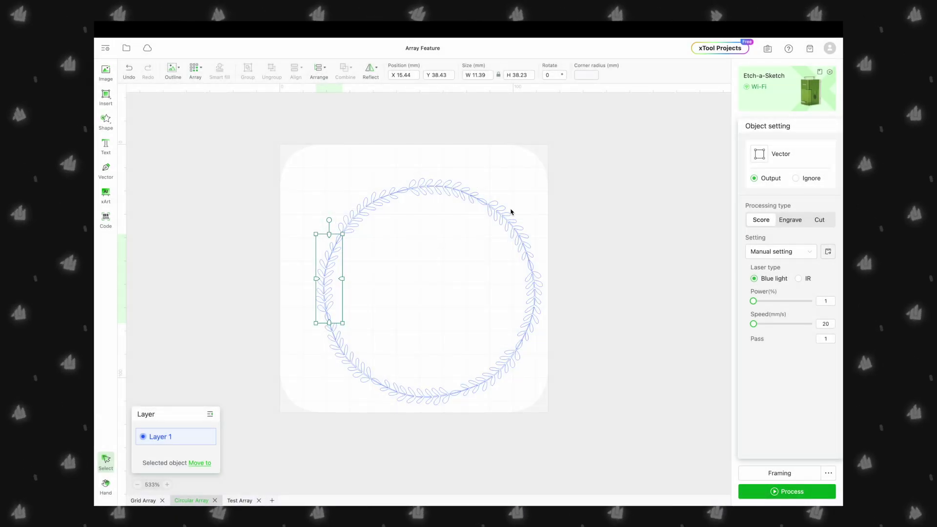
- Unite the eight sprig copies into one wreath and move Home Sweet Home into its centre
{"action": "left_click", "coordinate": [275, 160]}
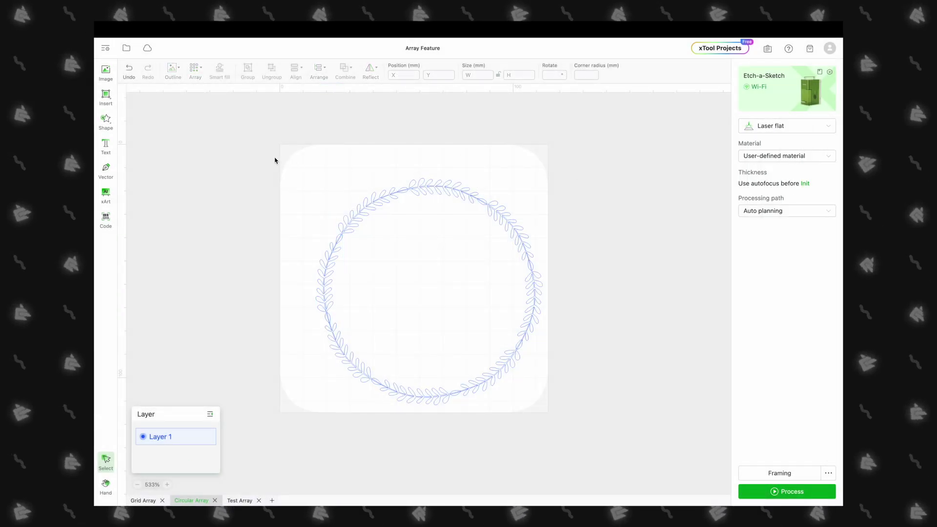
{"action": "left_click_drag", "start_coordinate": [272, 125], "coordinate": [568, 403]}
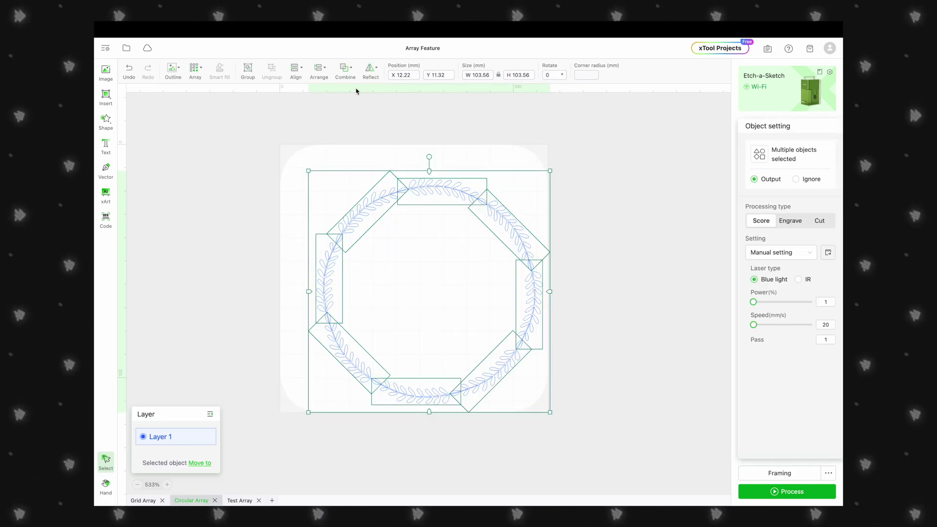
{"action": "left_click", "coordinate": [371, 70]}
{"action": "left_click", "coordinate": [345, 70]}
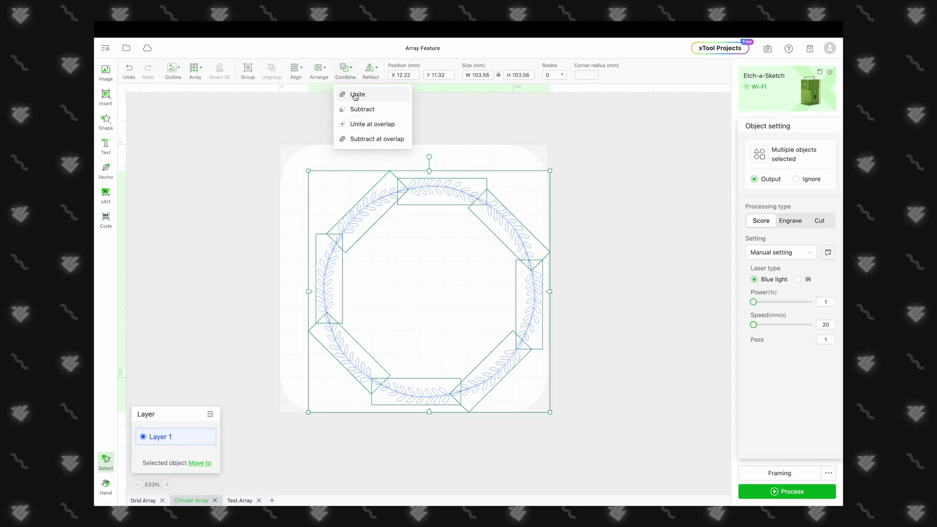
{"action": "left_click", "coordinate": [356, 95]}
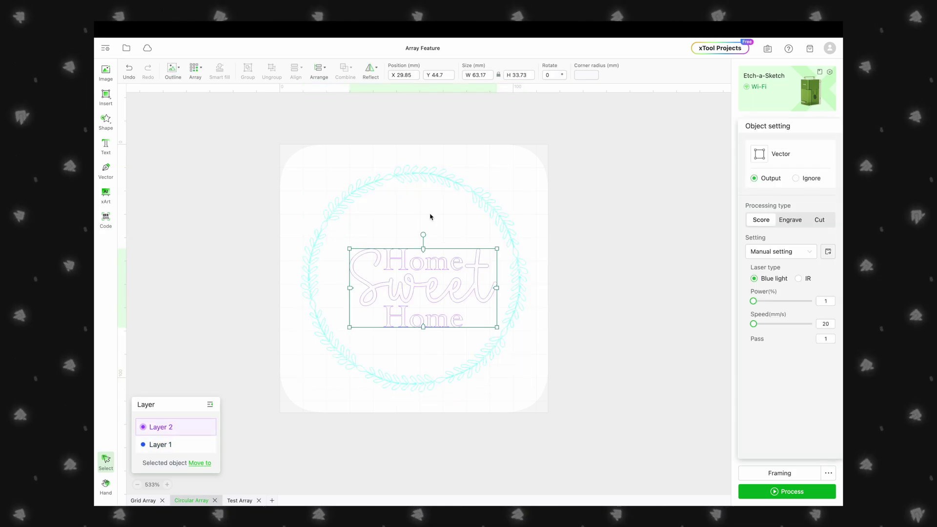
{"action": "left_click_drag", "start_coordinate": [449, 263], "coordinate": [414, 229]}
{"action": "left_click", "coordinate": [324, 208]}
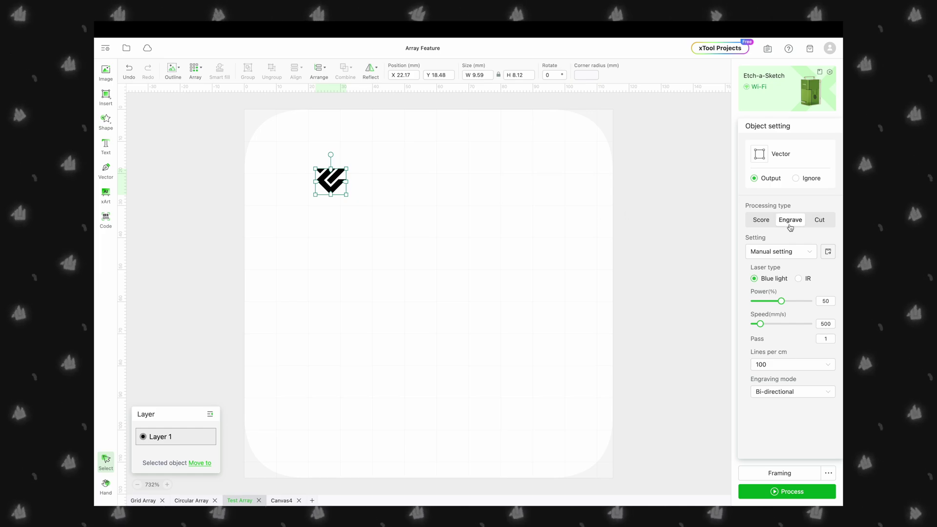
- Set up a material test array from the logo with power ranging 50–100%
{"action": "left_click", "coordinate": [194, 71]}
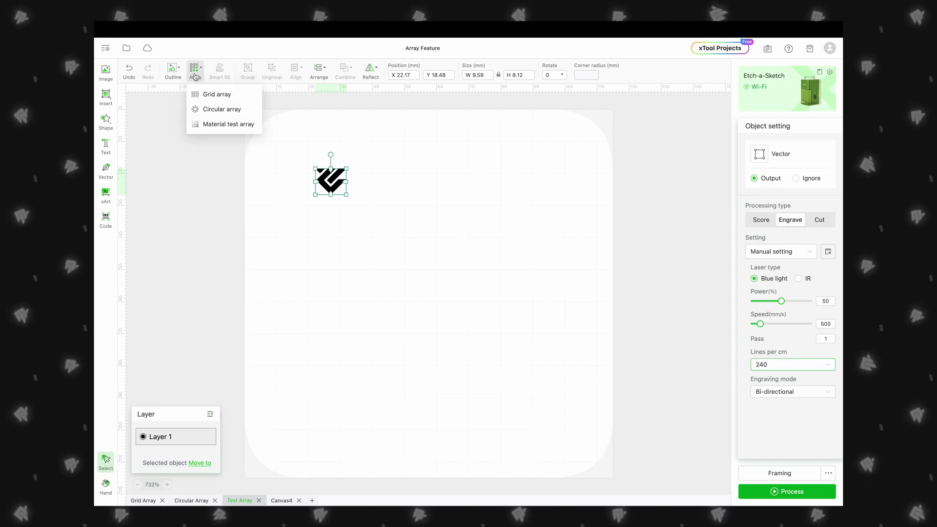
{"action": "left_click", "coordinate": [210, 124]}
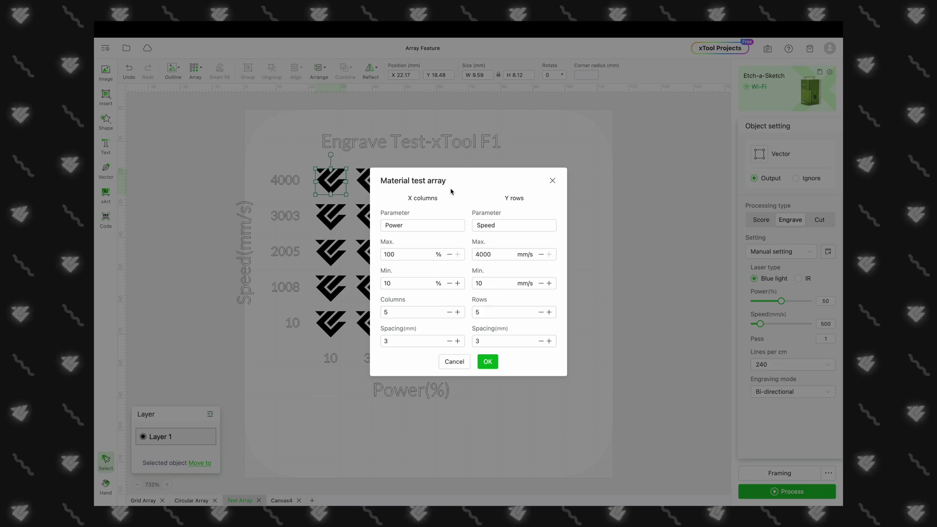
{"action": "left_click", "coordinate": [399, 252]}
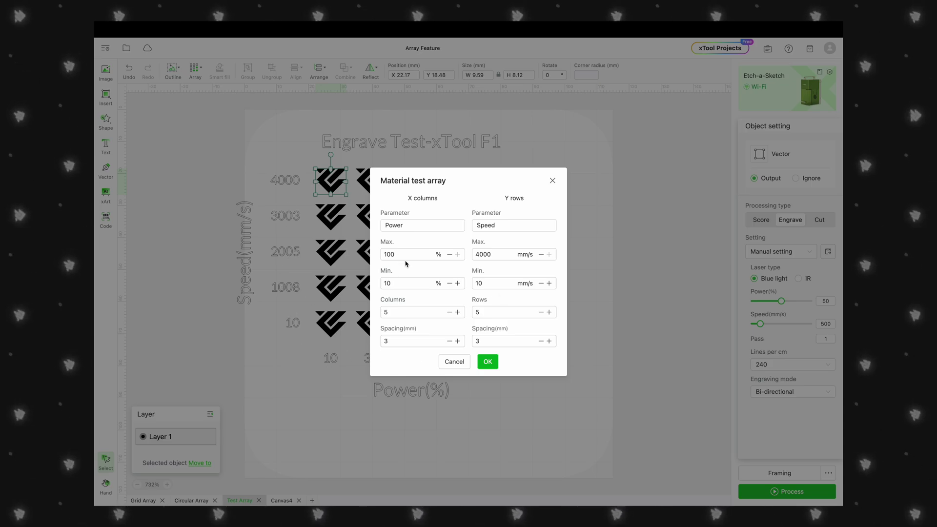
{"action": "key", "text": "Tab"}
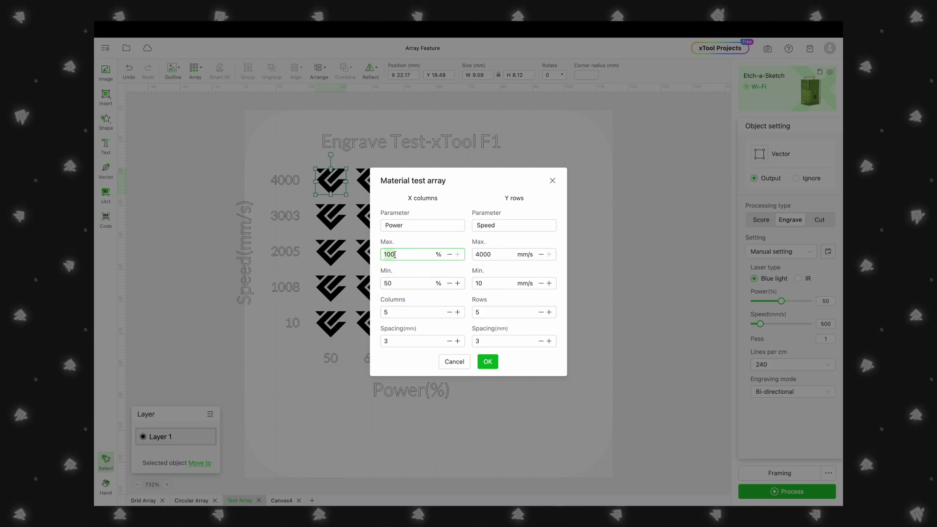
- Set speed to 100–500 mm/s, keep column spacing at 3, and create the 5×5 array
{"action": "left_click", "coordinate": [486, 253]}
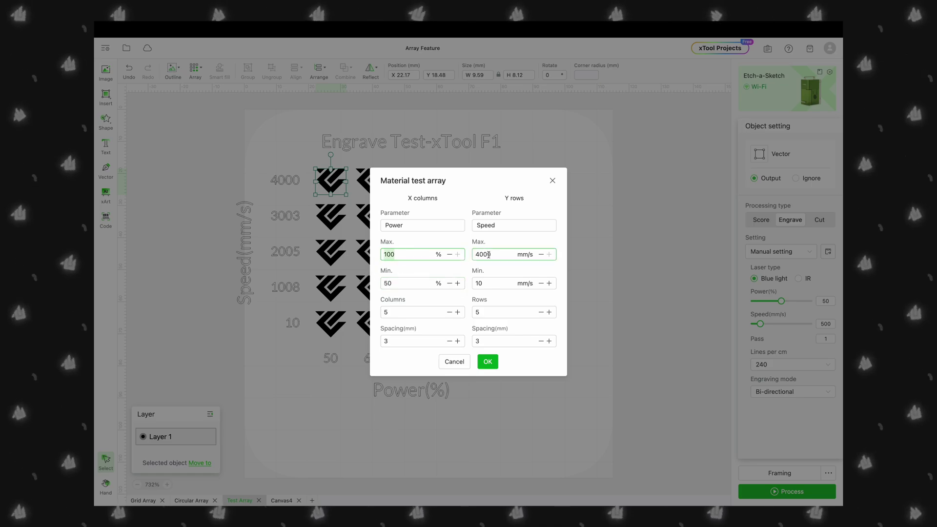
{"action": "double_click", "coordinate": [488, 254]}
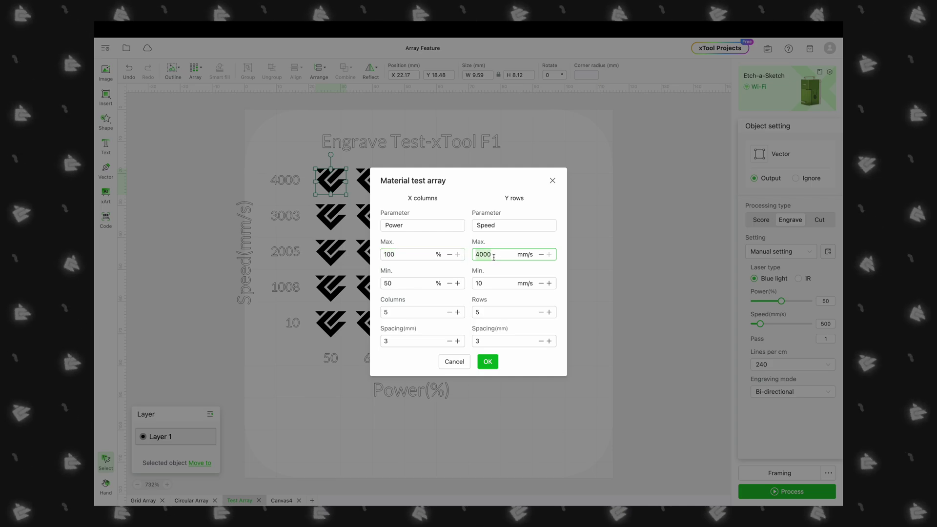
{"action": "type", "text": "50"}
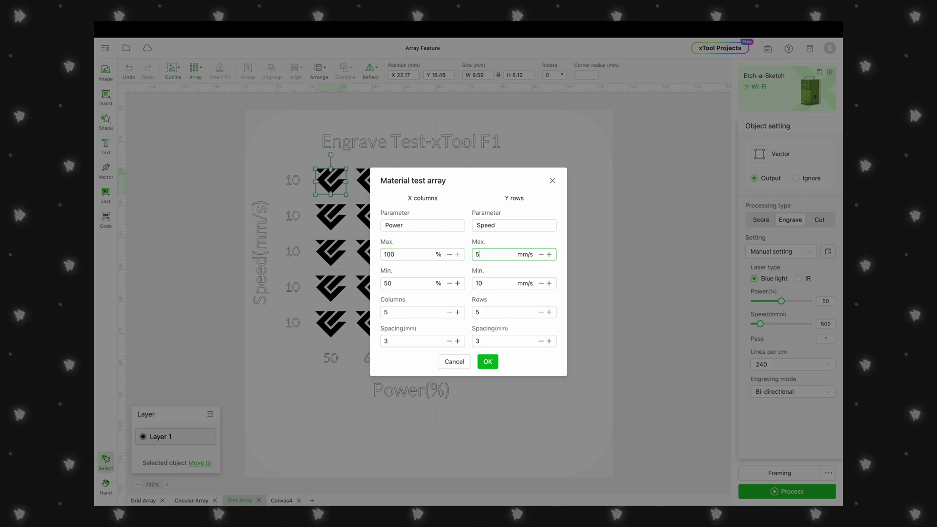
{"action": "left_click", "coordinate": [478, 282]}
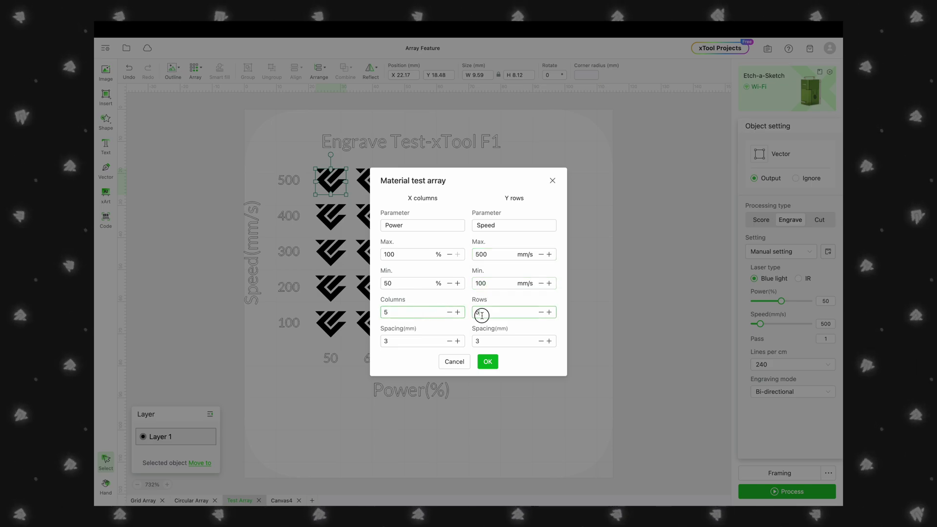
{"action": "left_click", "coordinate": [417, 341]}
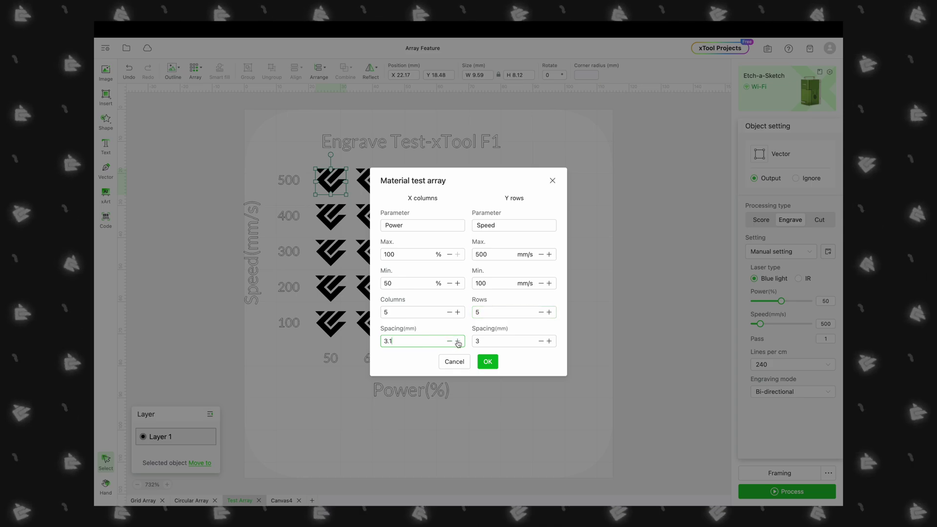
{"action": "key", "text": "BackSpace"}
{"action": "key", "text": "BackSpace"}
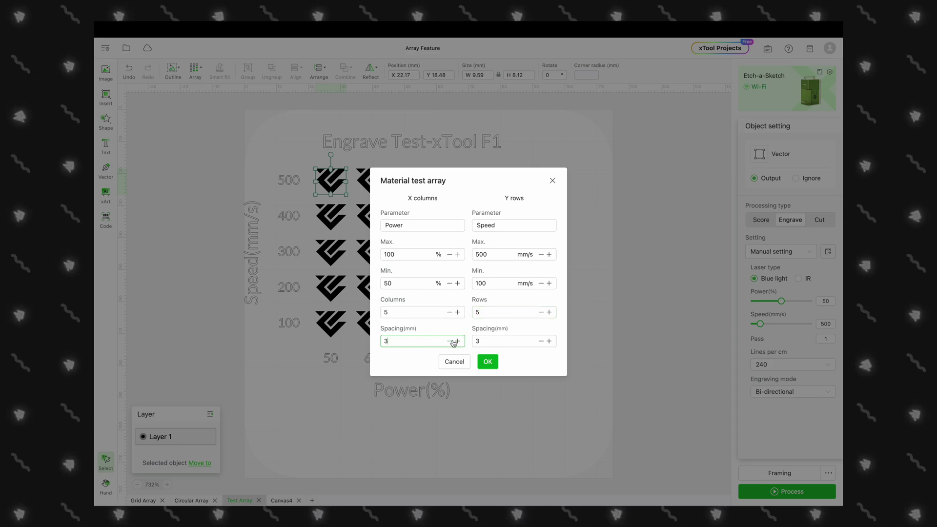
{"action": "left_click", "coordinate": [485, 361]}
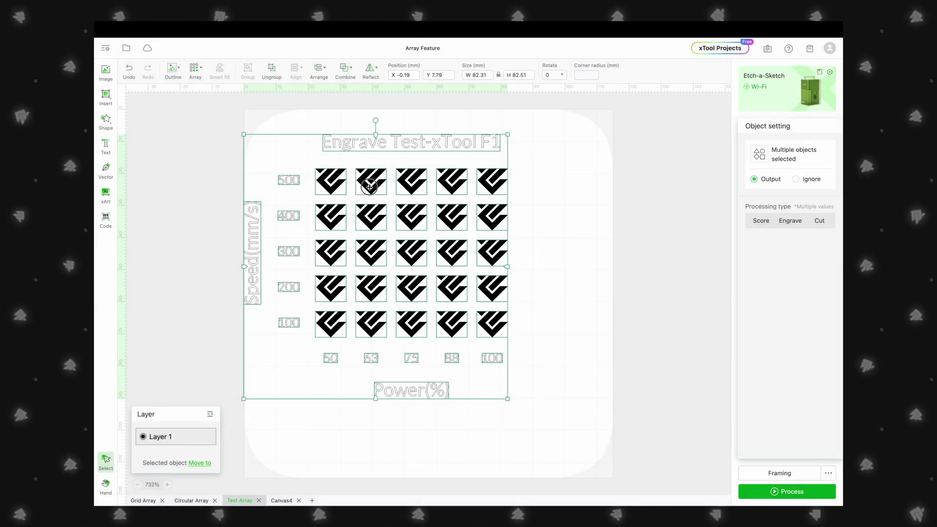
- Move the test array right and down, ungroup it, and verify corner logos' power and speed values
{"action": "left_click_drag", "start_coordinate": [372, 192], "coordinate": [414, 214]}
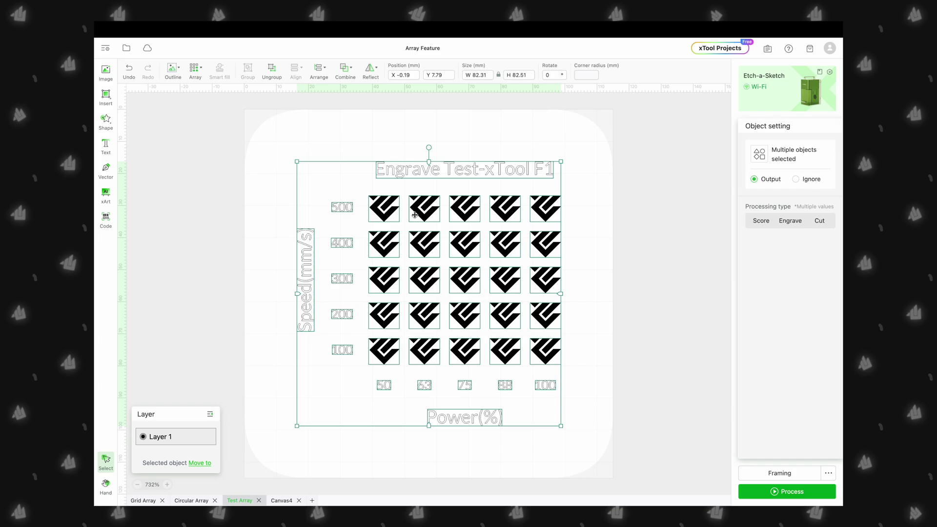
{"action": "left_click", "coordinate": [273, 73]}
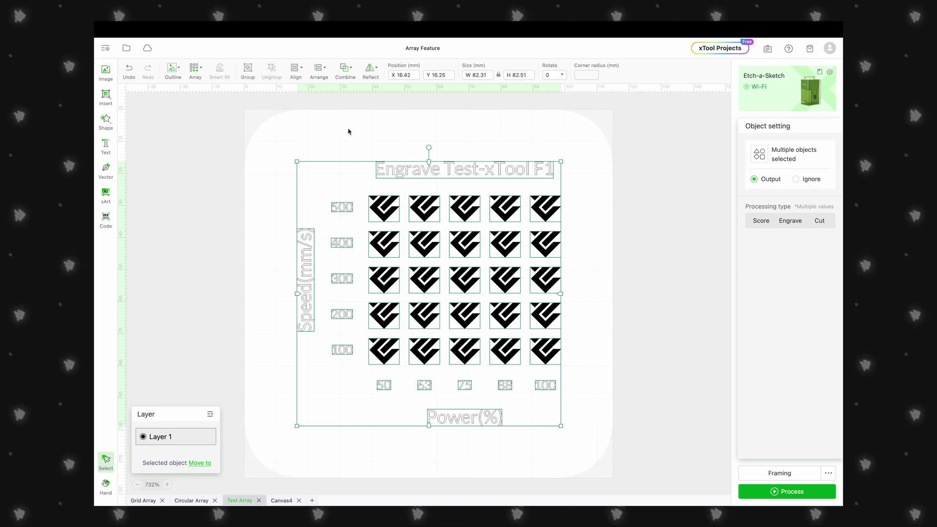
{"action": "left_click", "coordinate": [367, 134]}
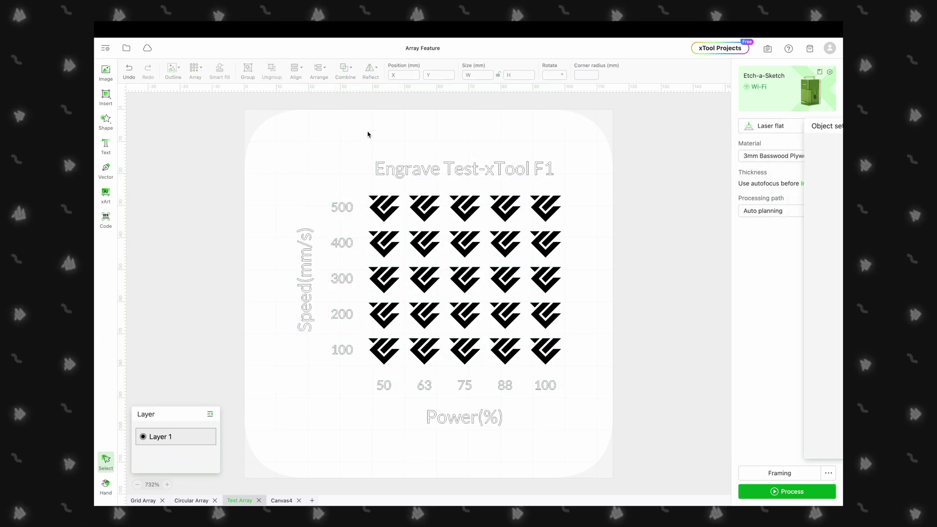
{"action": "left_click", "coordinate": [379, 359]}
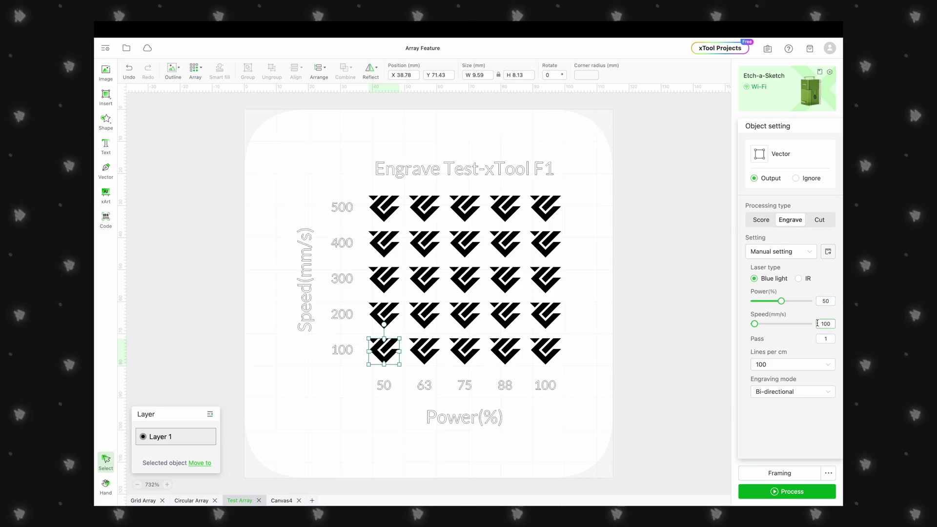
{"action": "left_click", "coordinate": [545, 208]}
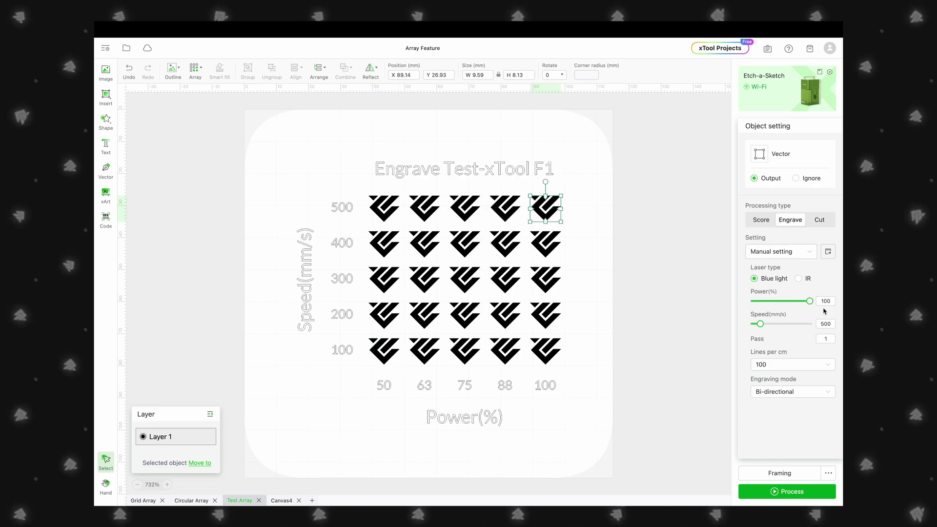
{"action": "left_click", "coordinate": [824, 324]}
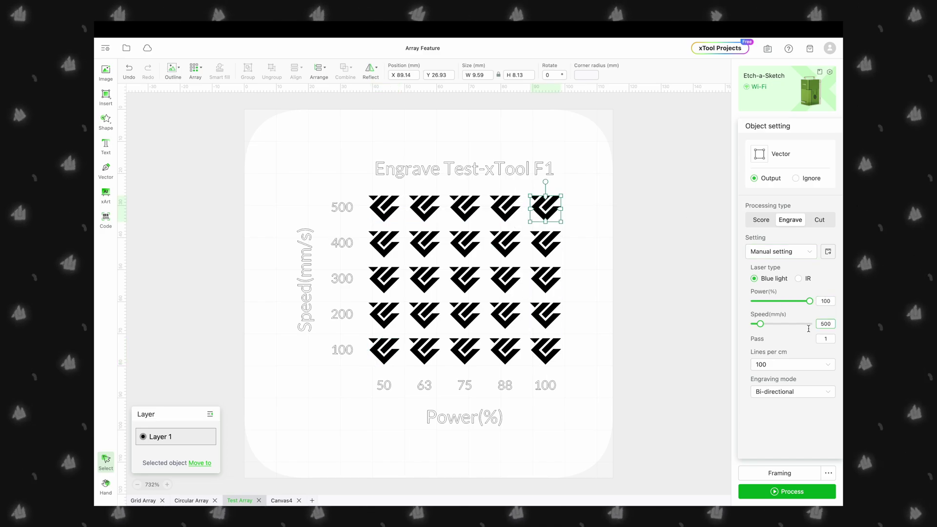